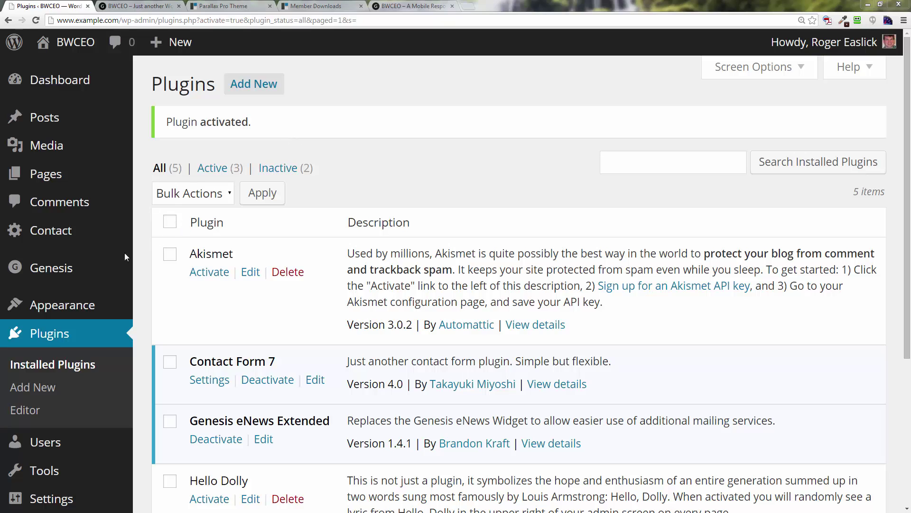
# On the Plugins page, reveal the Genesis submenu listing Theme Settings, SEO Settings and Import/Export.
pyautogui.moveTo(58, 270)
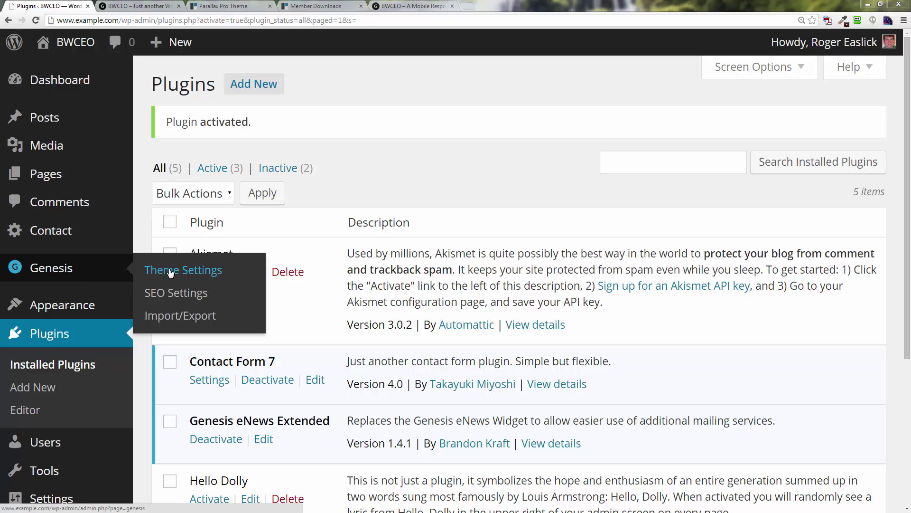
# Open Genesis Theme Settings and look through every panel down to Save Settings, changing nothing.
pyautogui.click(209, 278)
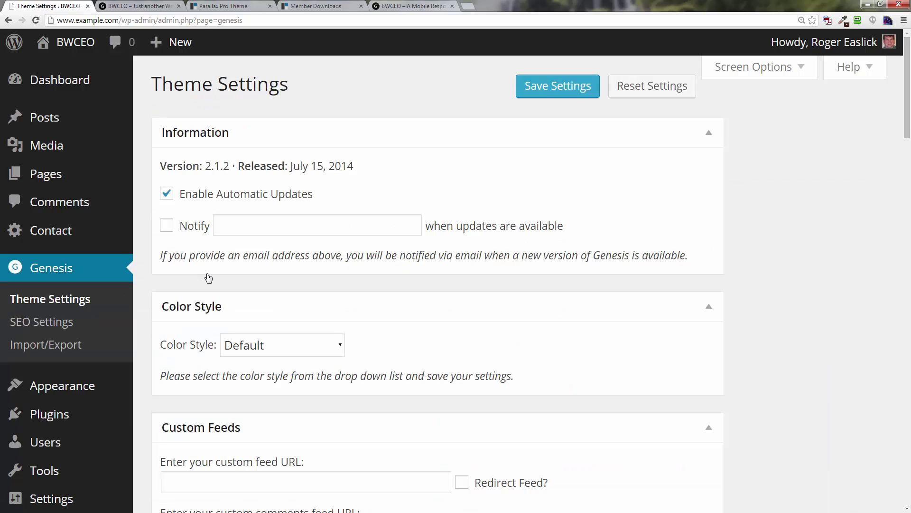
pyautogui.scroll(-4, 334, 207)
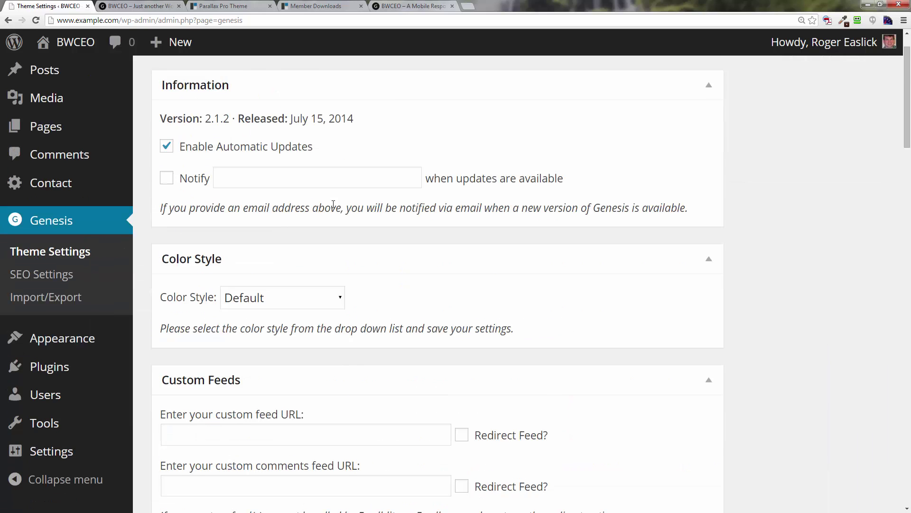
pyautogui.scroll(-8, 334, 208)
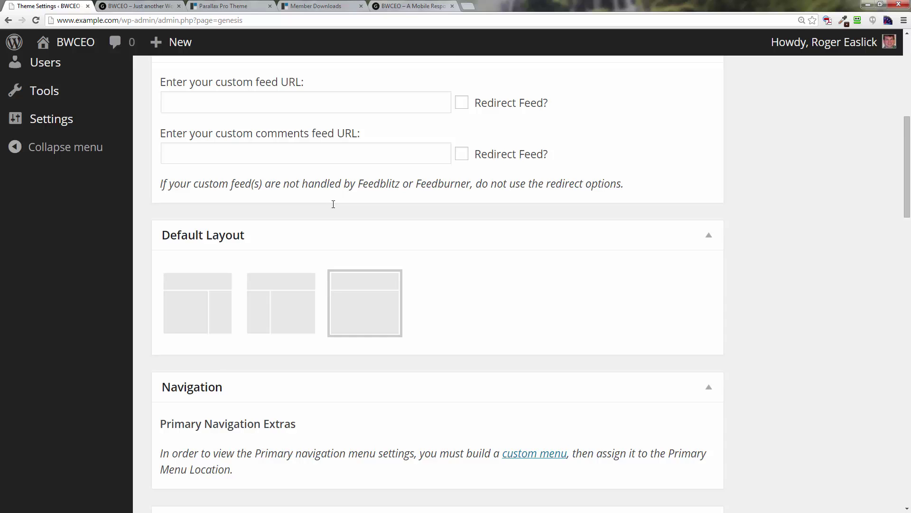
pyautogui.scroll(-4, 334, 208)
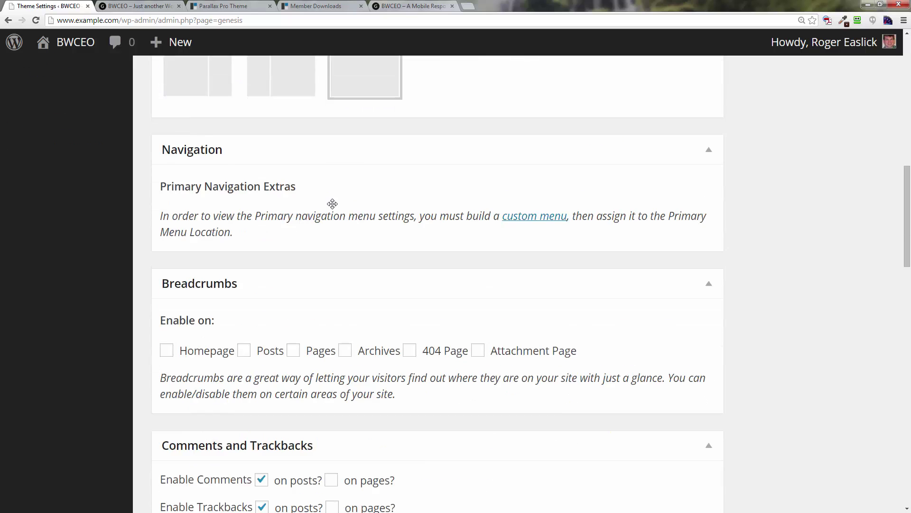
pyautogui.scroll(-9, 334, 207)
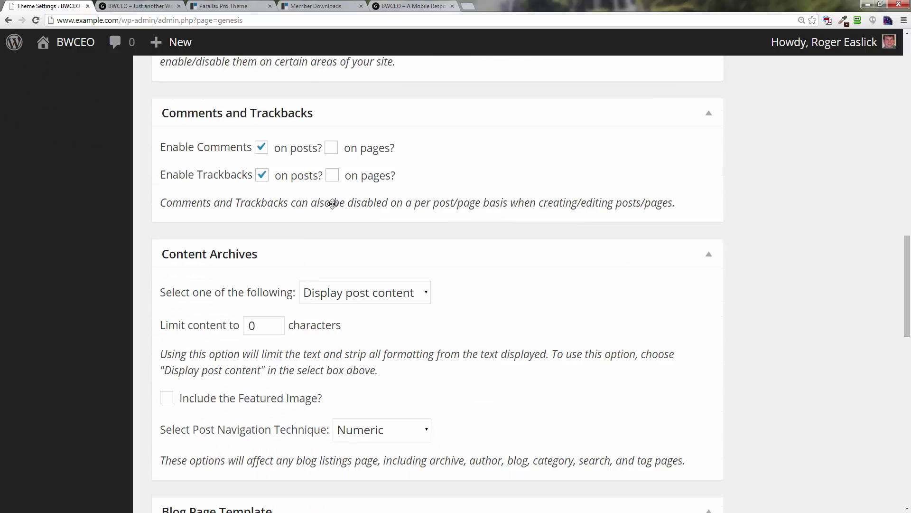
pyautogui.scroll(-11, 333, 207)
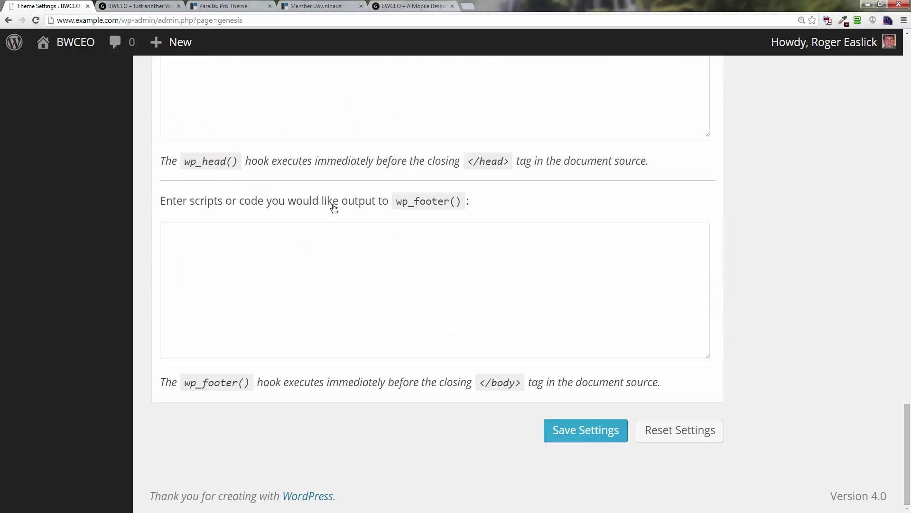
pyautogui.scroll(18, 334, 205)
pyautogui.scroll(18, 334, 208)
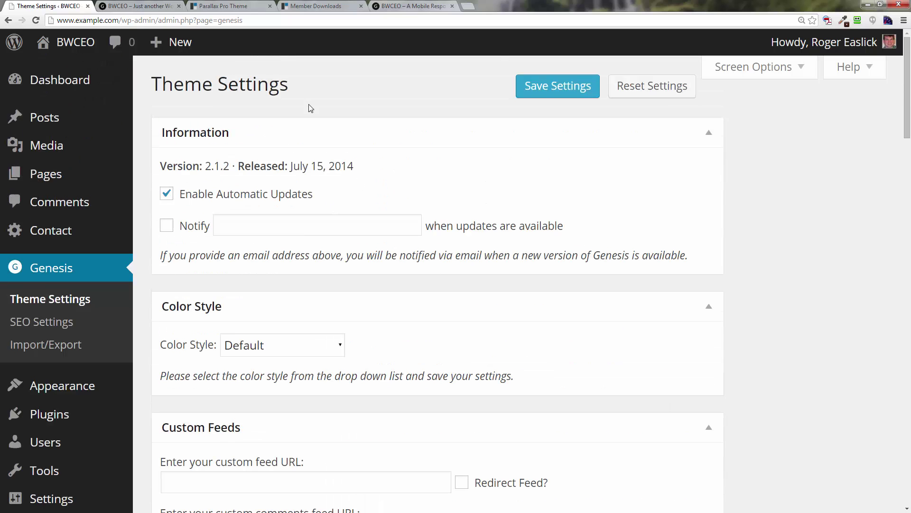
# Switch to the Parallax Pro Theme guide and look over its list of setup section links.
pyautogui.click(233, 6)
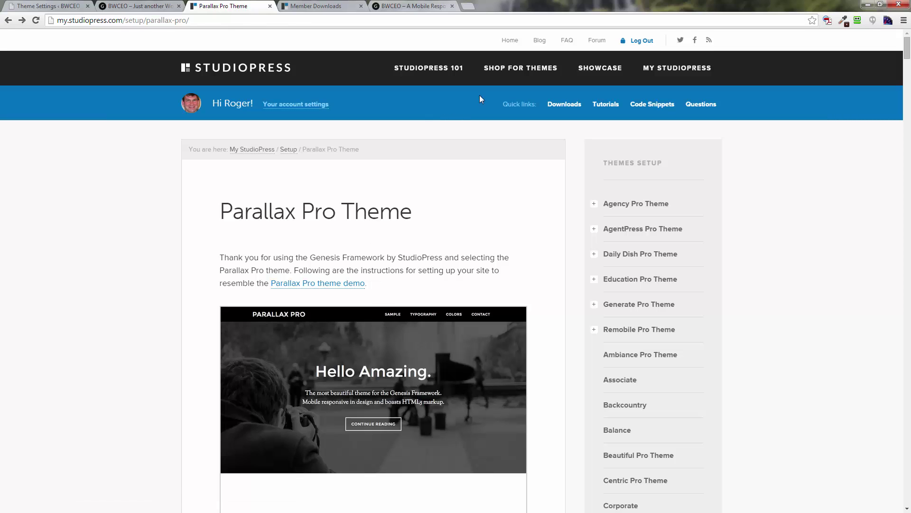
pyautogui.scroll(-5, 500, 248)
pyautogui.scroll(-5, 420, 344)
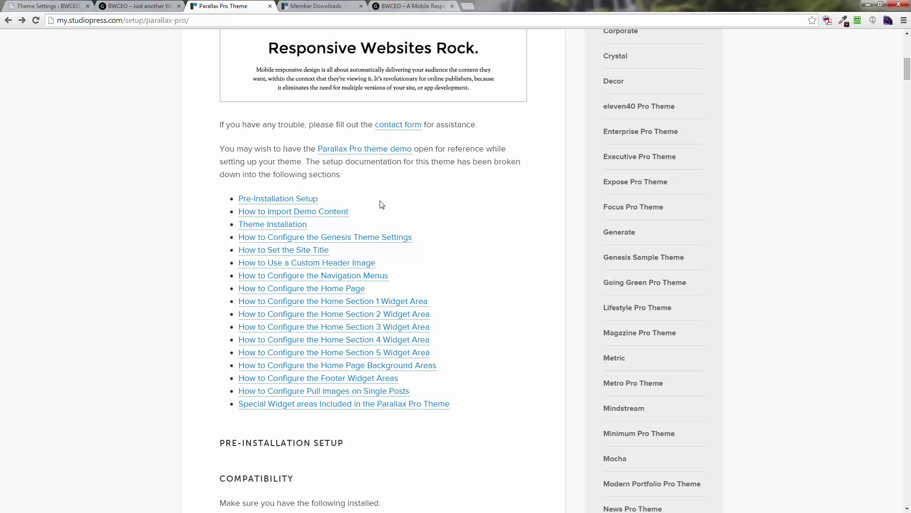
pyautogui.scroll(10, 381, 203)
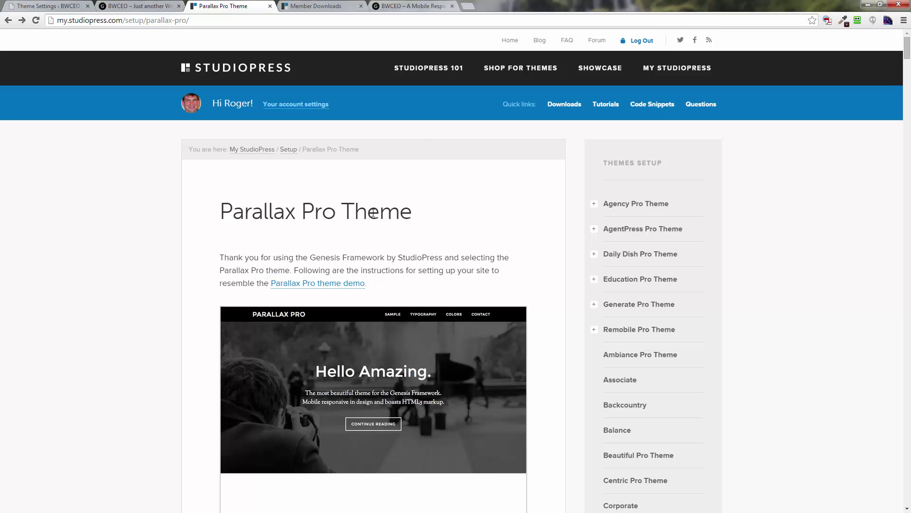
pyautogui.scroll(-6, 454, 219)
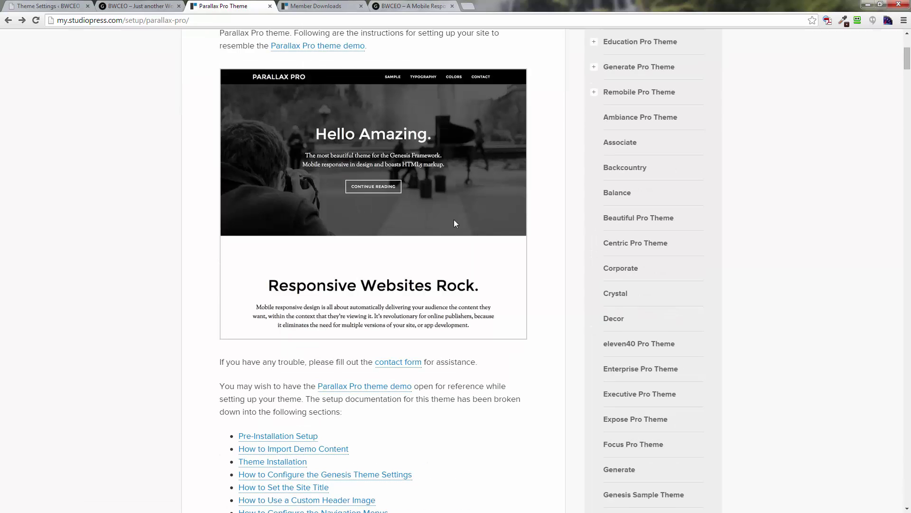
pyautogui.scroll(-2, 418, 311)
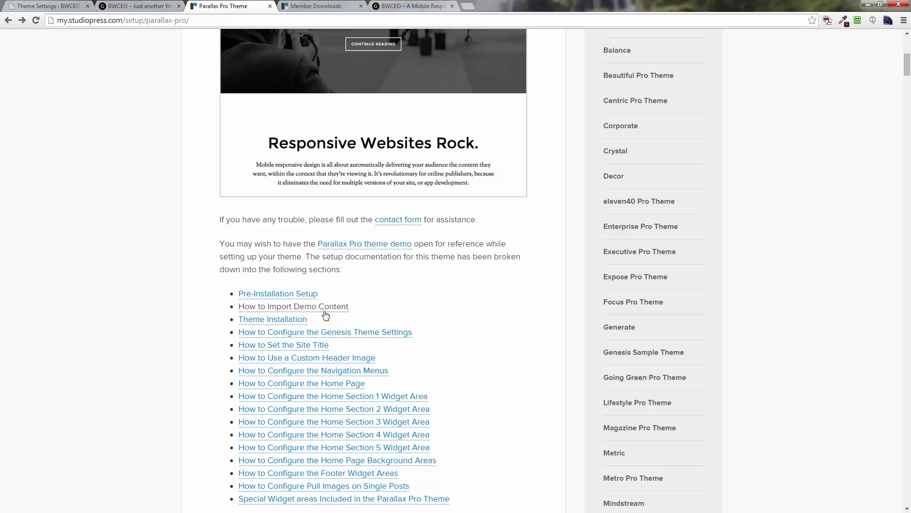
pyautogui.scroll(-1, 323, 320)
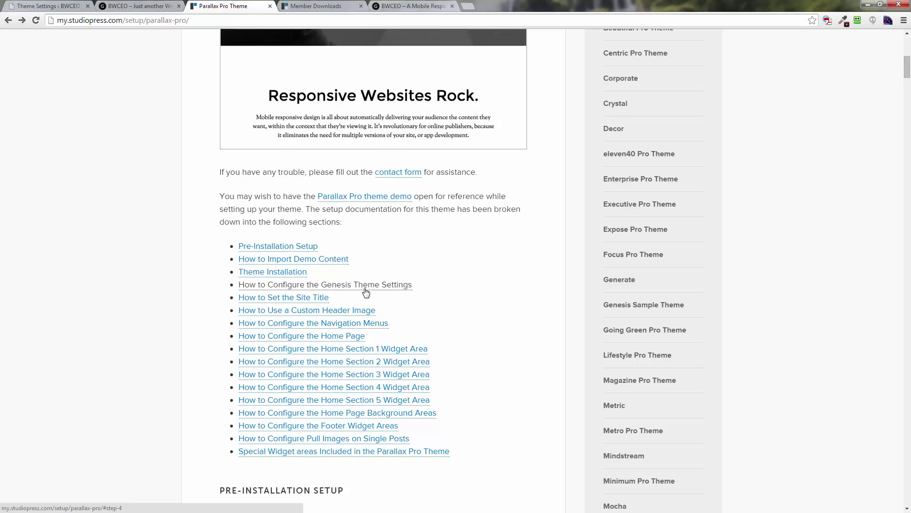
pyautogui.scroll(8, 365, 291)
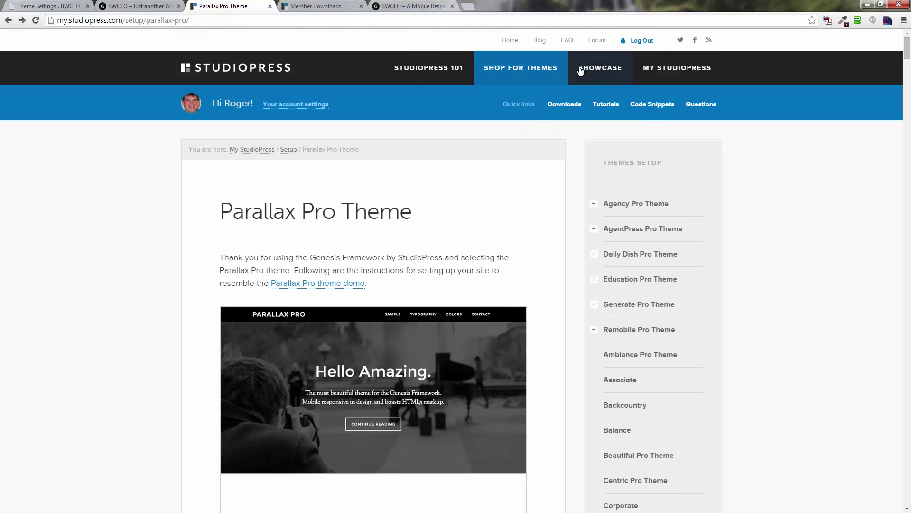
# Go to the My StudioPress account dashboard.
pyautogui.click(659, 72)
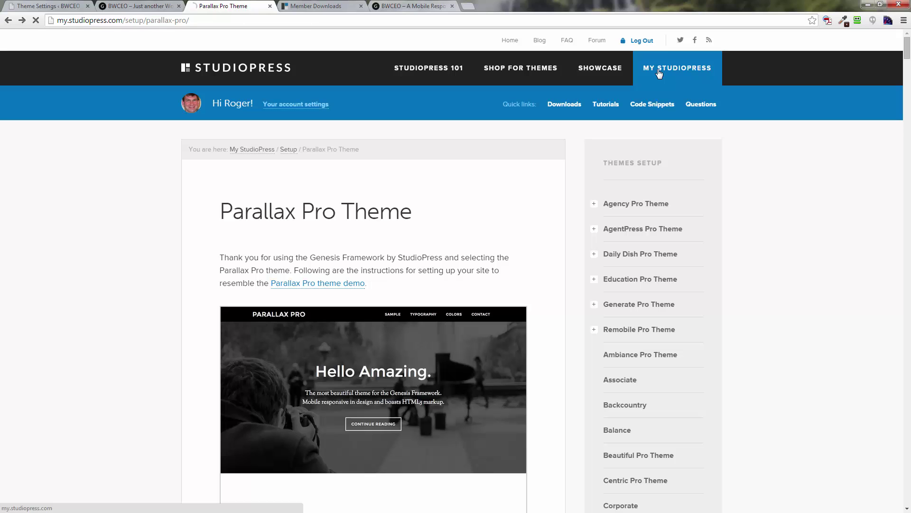
pyautogui.scroll(-14, 427, 252)
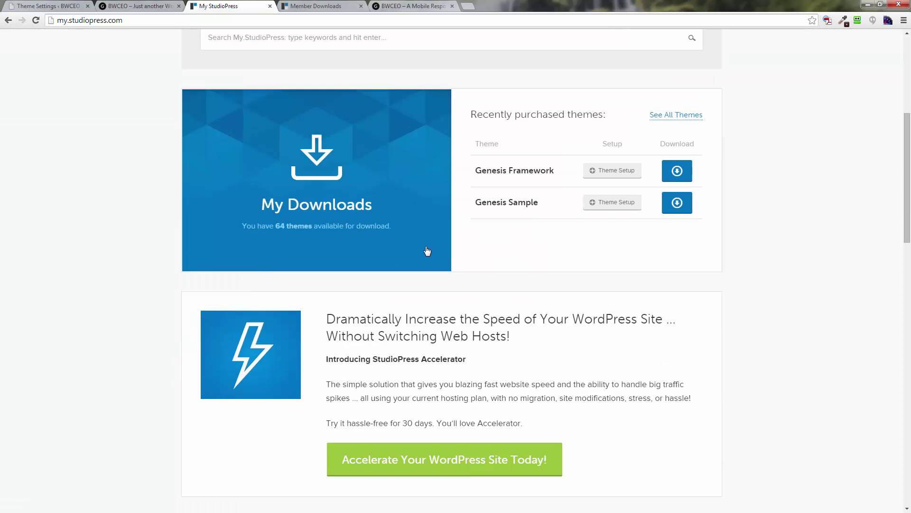
pyautogui.scroll(10, 427, 254)
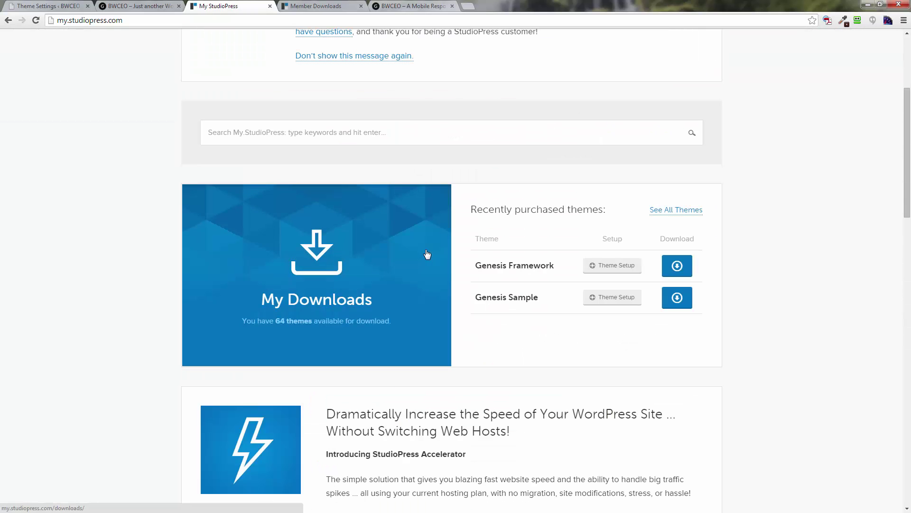
# Open My Downloads and find Parallax Pro v.1.2.1 in the Themes list.
pyautogui.click(329, 278)
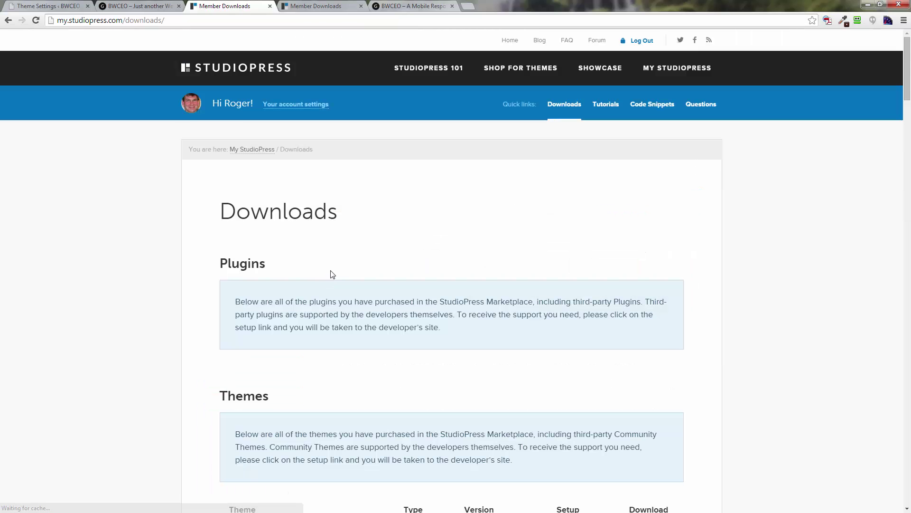
pyautogui.scroll(-14, 332, 273)
pyautogui.scroll(-18, 333, 274)
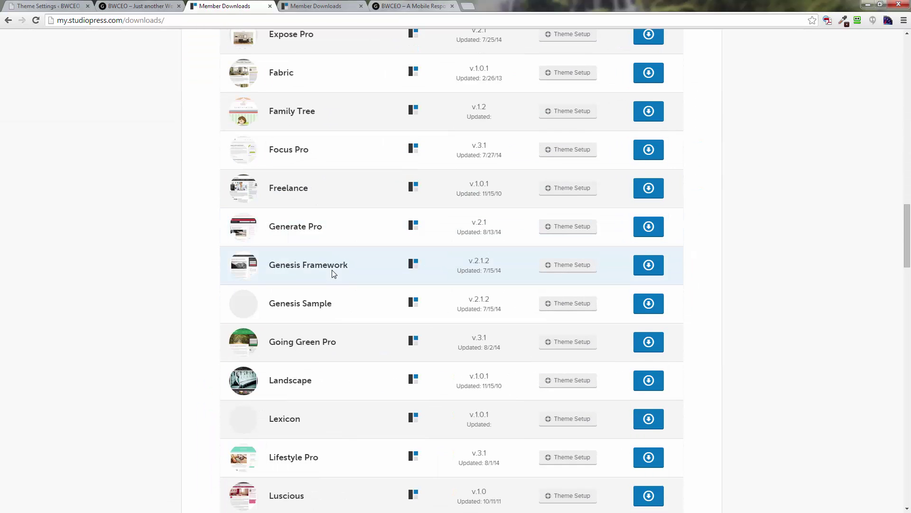
pyautogui.scroll(-16, 333, 274)
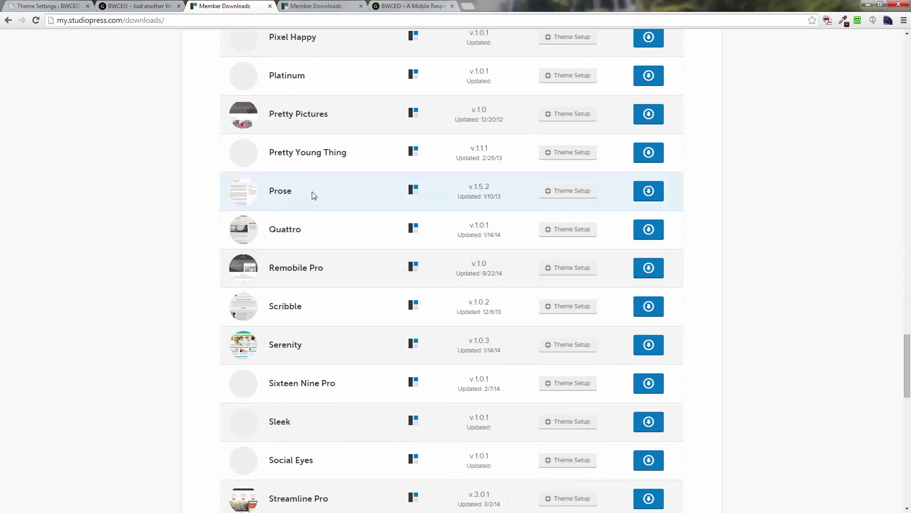
pyautogui.scroll(1, 306, 162)
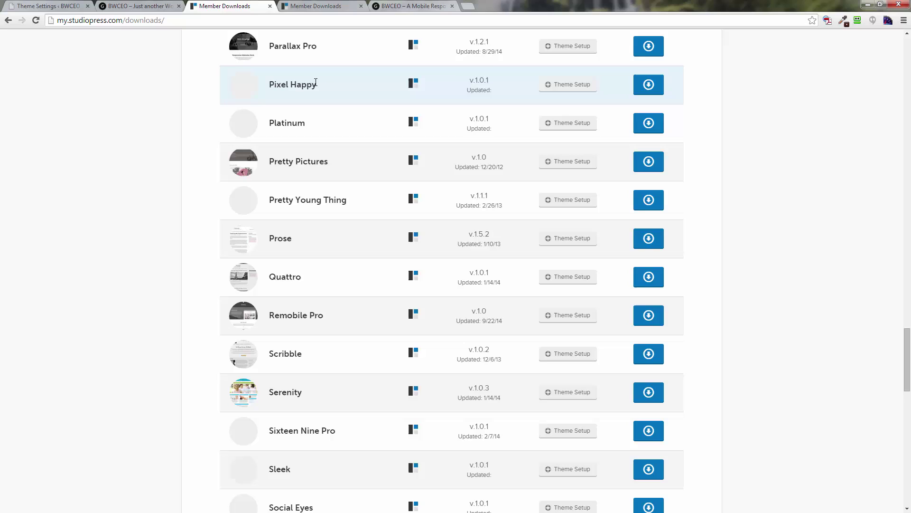
# Open the Parallax Pro theme setup instructions and look through them.
pyautogui.click(575, 53)
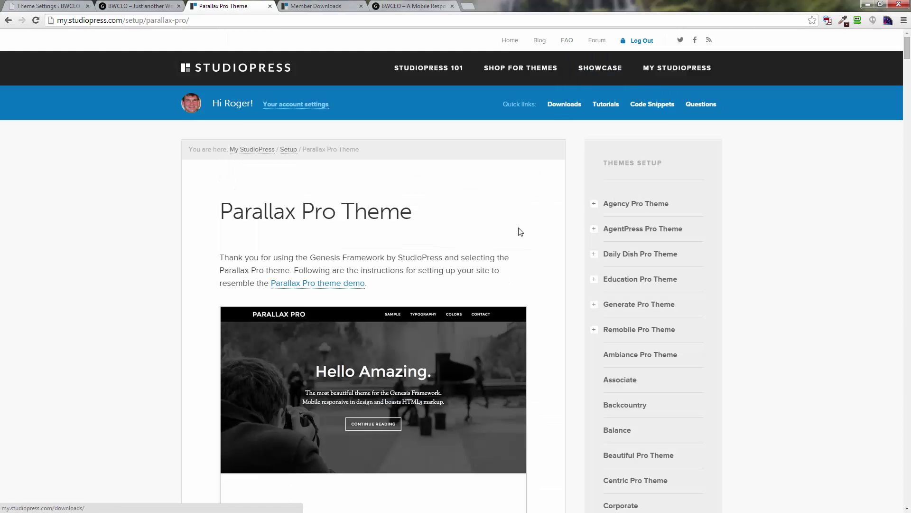
pyautogui.scroll(-9, 477, 246)
pyautogui.scroll(-1, 477, 246)
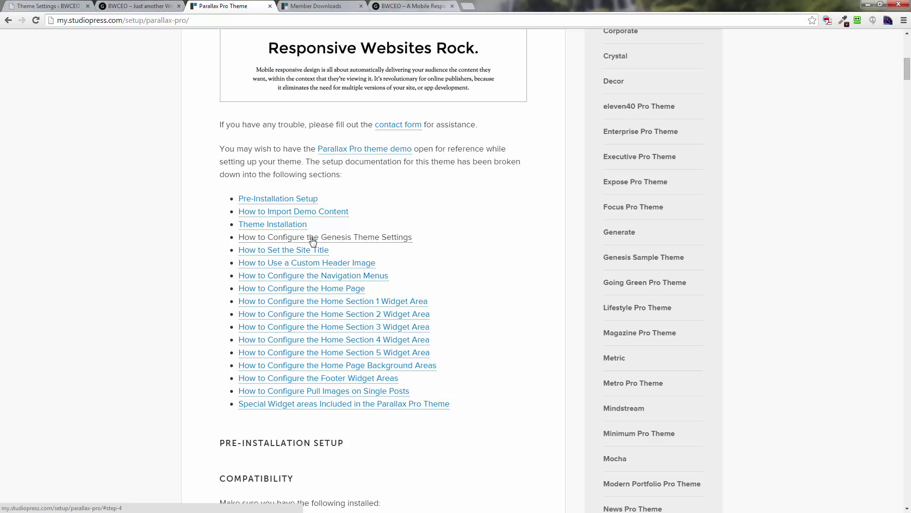
# Read the 'How to Configure the Genesis Theme Settings' section, then switch to the BWCEO site.
pyautogui.click(339, 241)
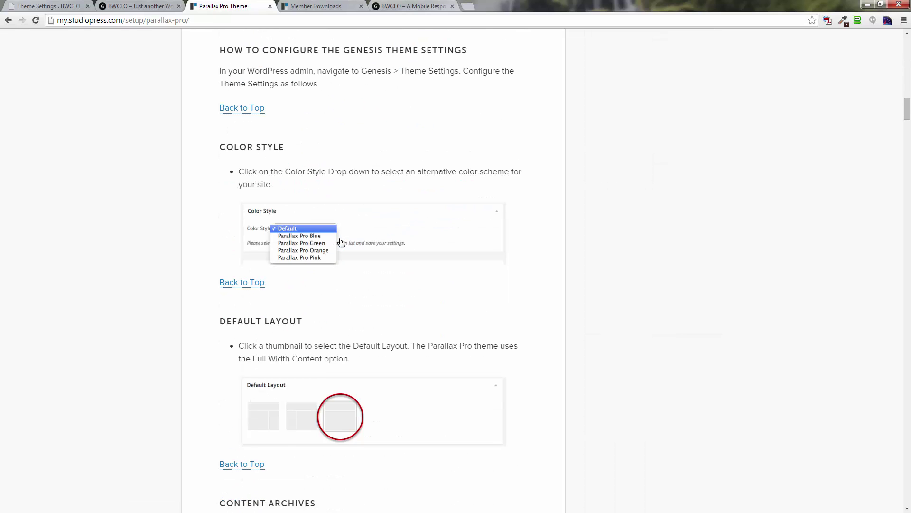
pyautogui.scroll(-5, 380, 259)
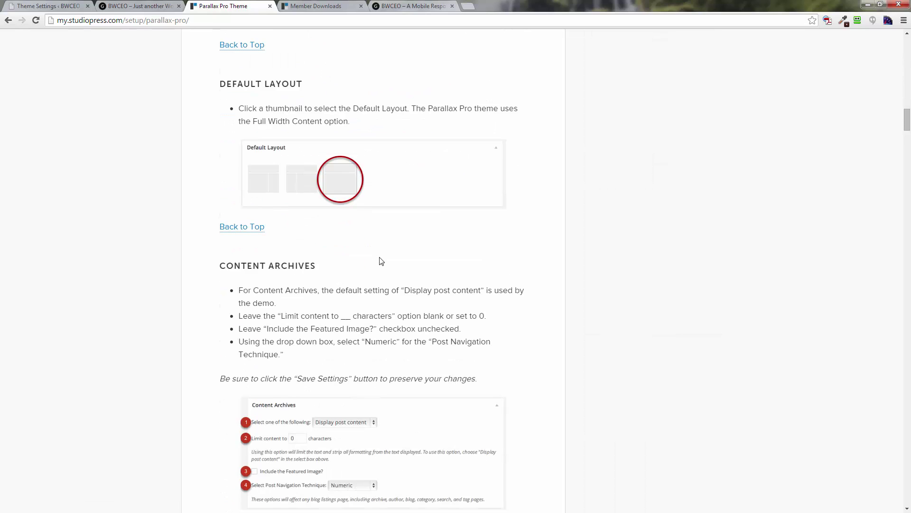
pyautogui.scroll(-6, 381, 261)
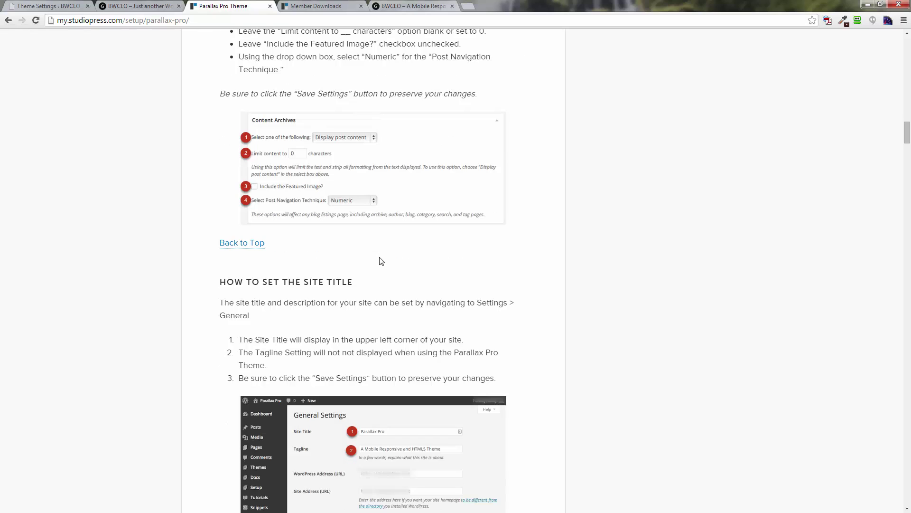
pyautogui.scroll(8, 381, 261)
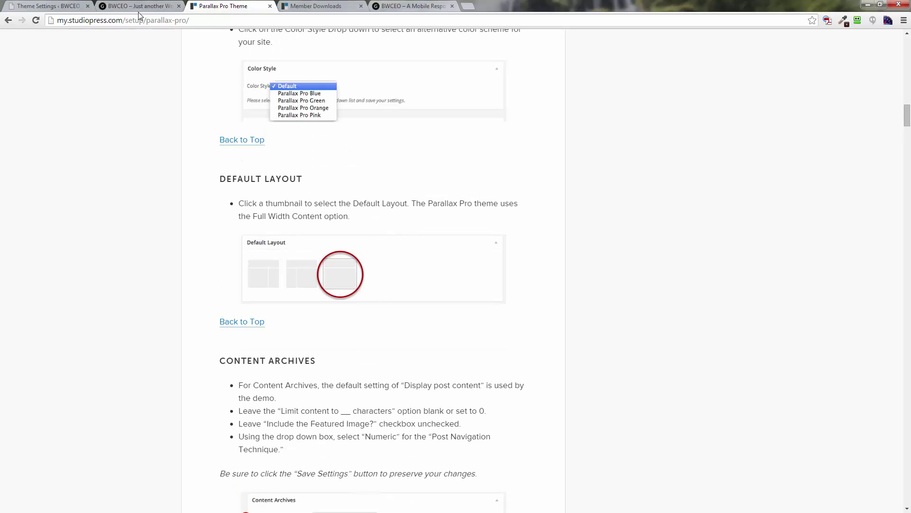
pyautogui.click(126, 6)
# Return to the Genesis Theme Settings page and look through its panels.
pyautogui.click(65, 6)
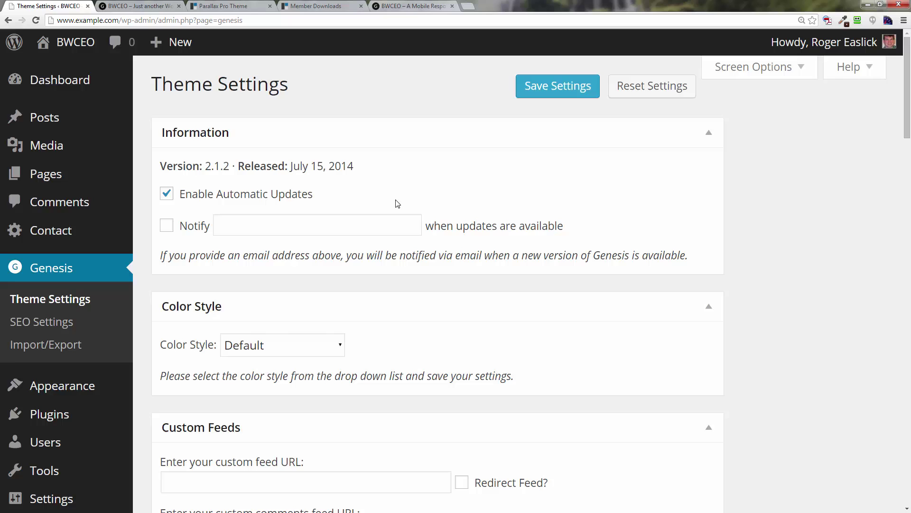
pyautogui.scroll(-3, 396, 200)
pyautogui.scroll(-5, 396, 200)
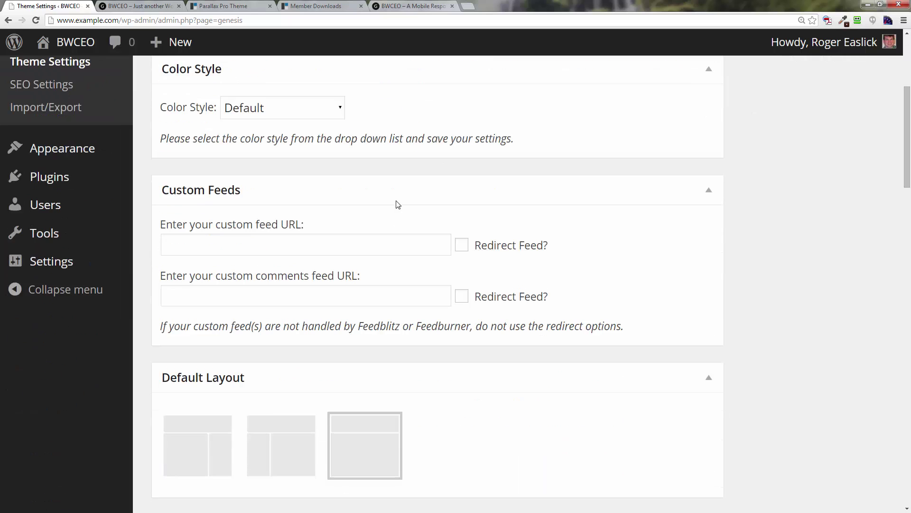
pyautogui.scroll(-4, 402, 203)
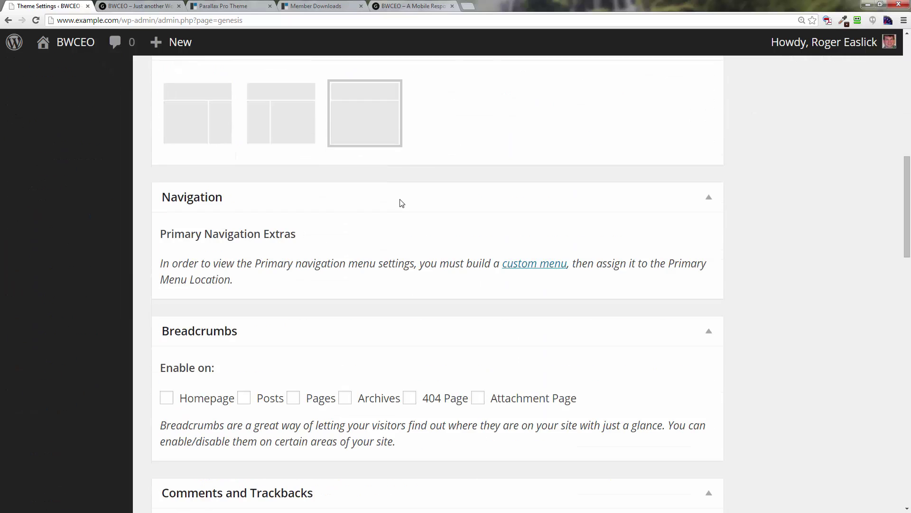
pyautogui.scroll(12, 402, 203)
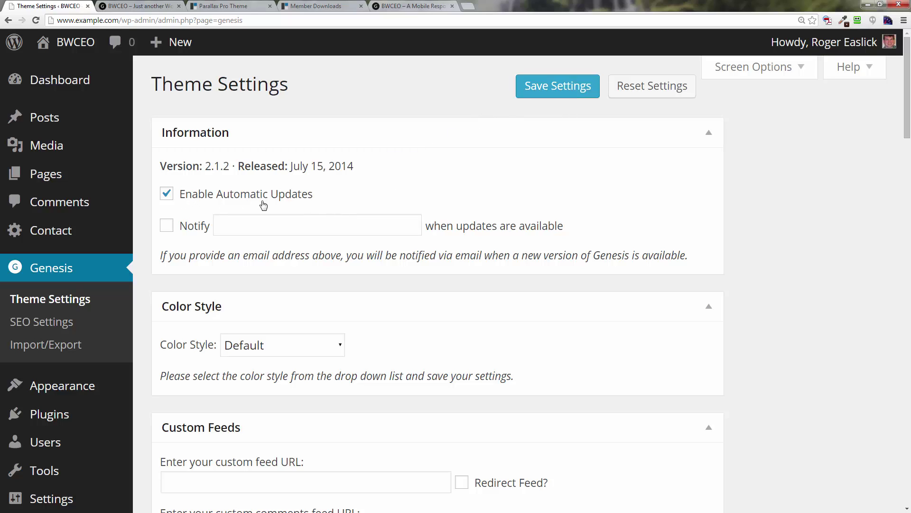
# Focus the update notification e-mail field and keep Color Style at Default.
pyautogui.click(279, 229)
pyautogui.scroll(-3, 286, 230)
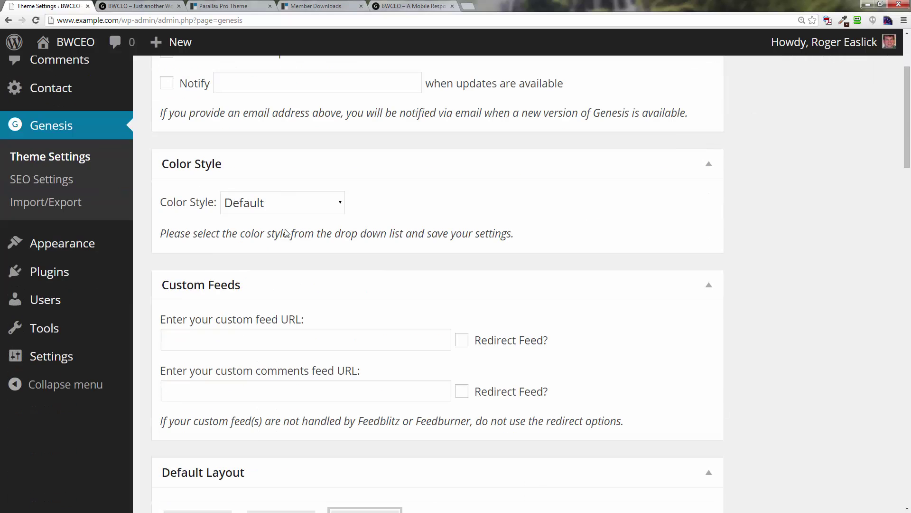
pyautogui.click(310, 204)
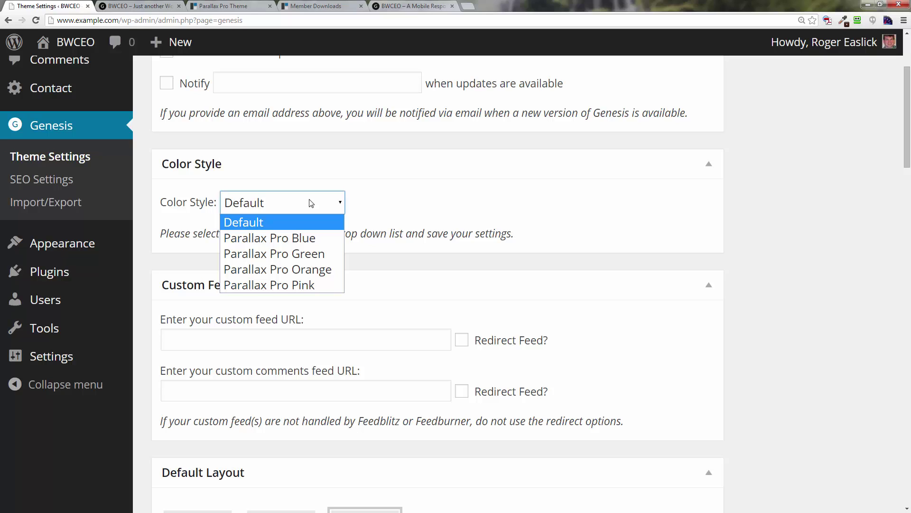
pyautogui.click(363, 193)
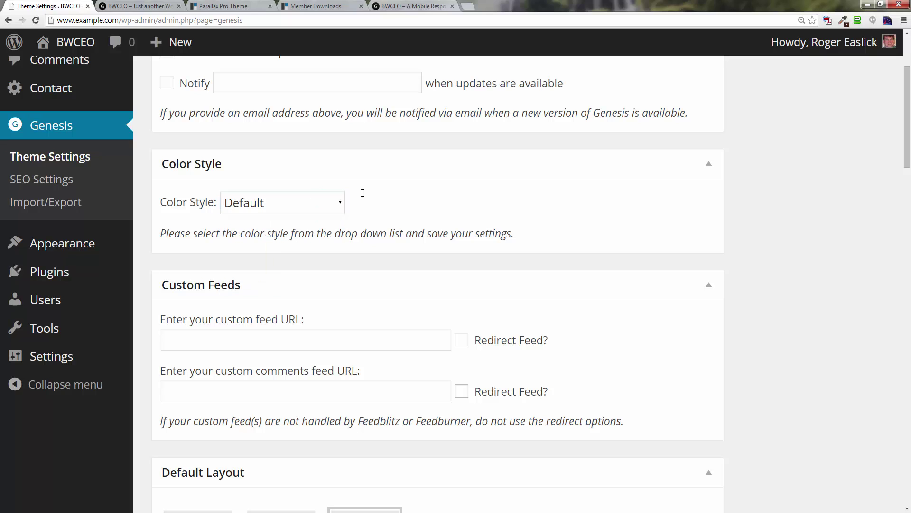
pyautogui.scroll(-4, 394, 289)
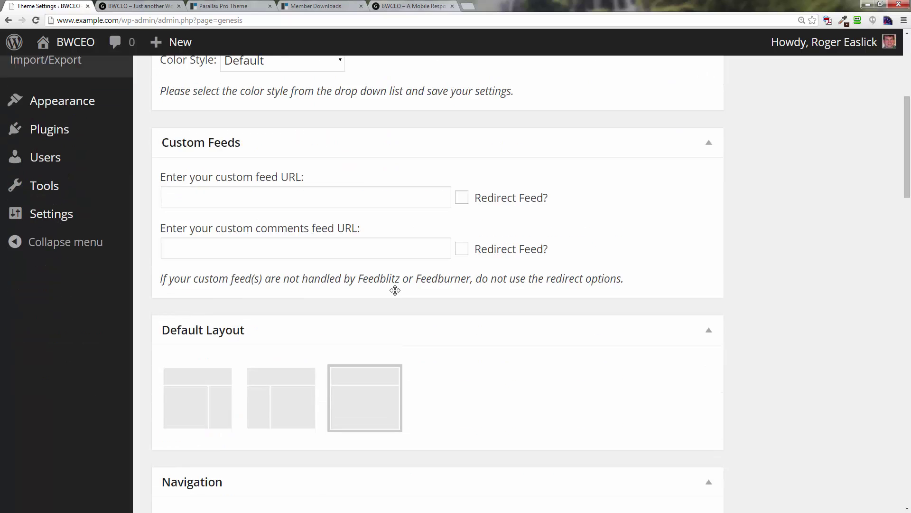
pyautogui.scroll(-2, 397, 294)
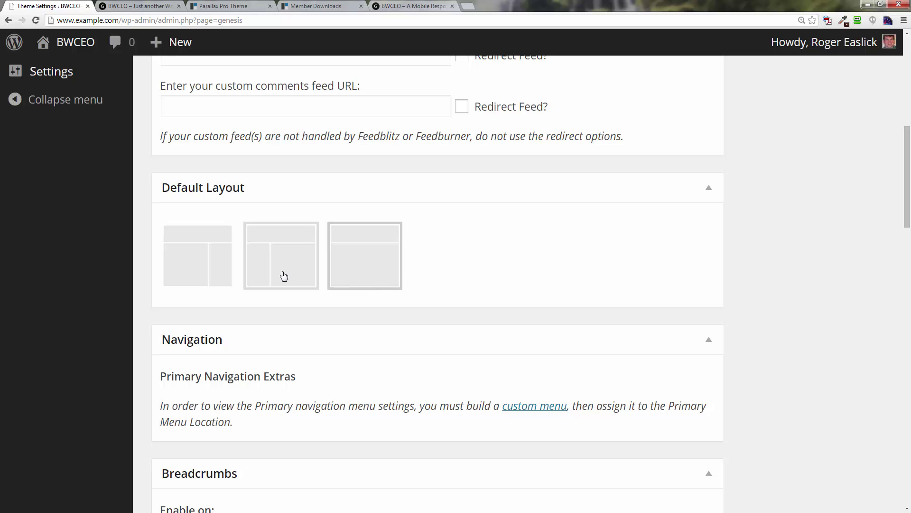
pyautogui.scroll(-2, 443, 294)
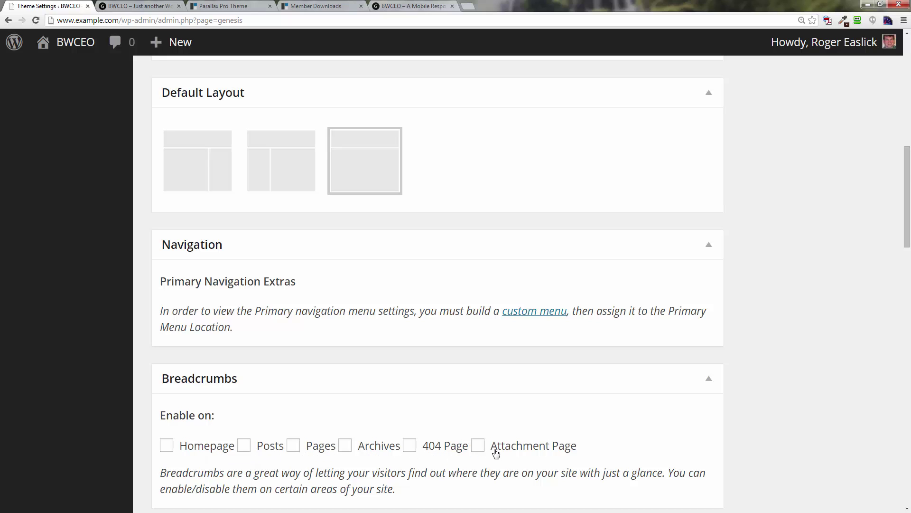
pyautogui.scroll(-4, 287, 356)
pyautogui.scroll(-4, 287, 353)
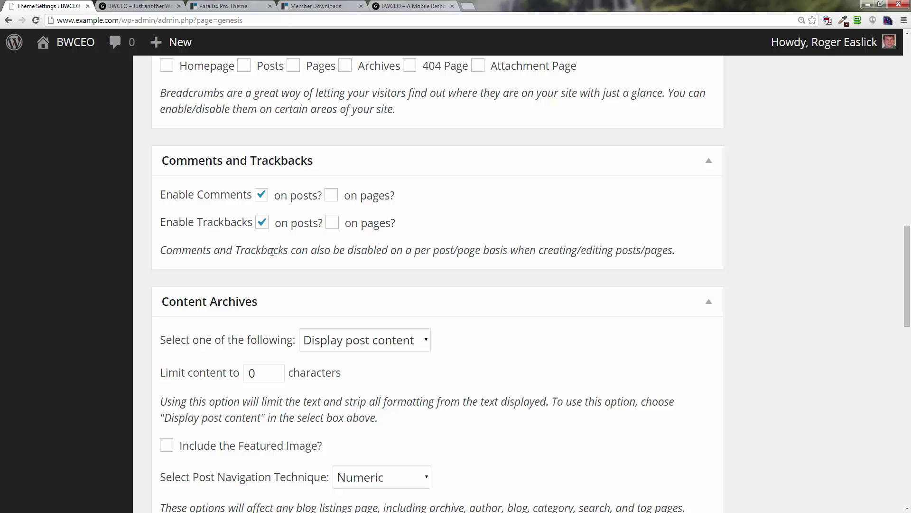
pyautogui.scroll(-4, 297, 304)
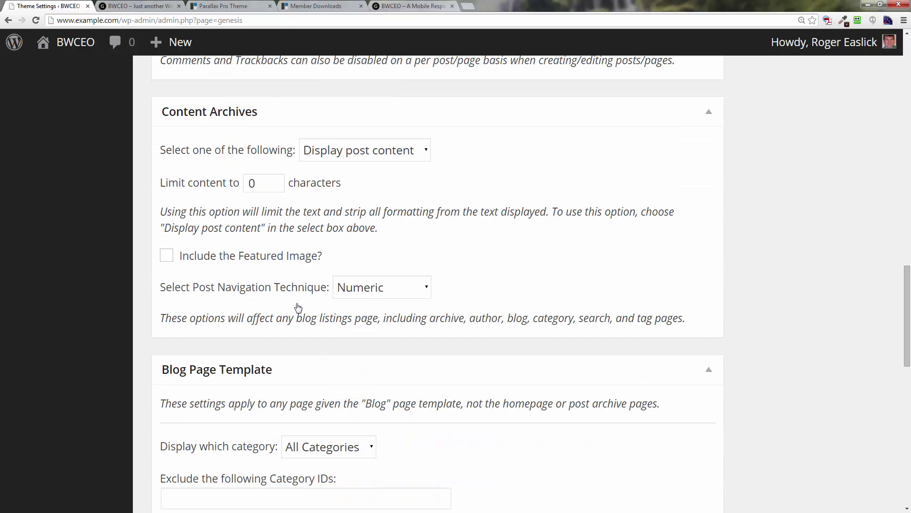
pyautogui.scroll(-3, 298, 307)
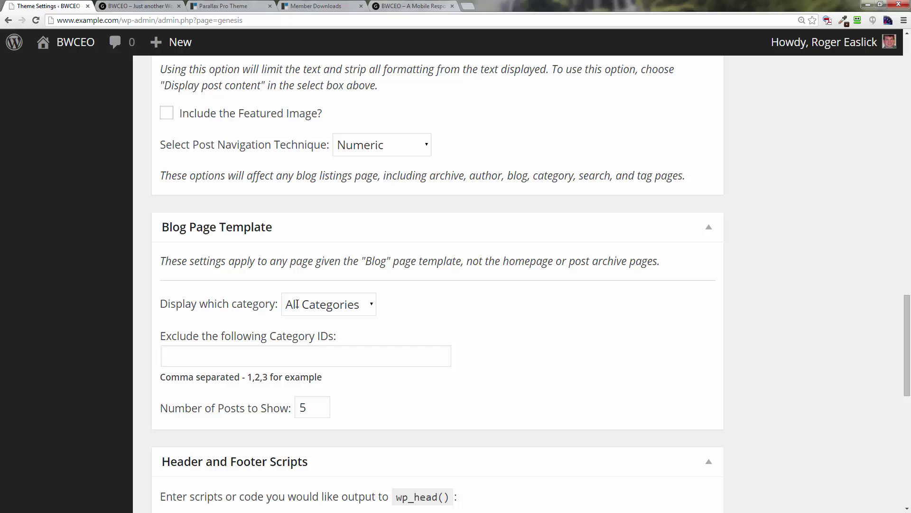
pyautogui.scroll(-2, 296, 304)
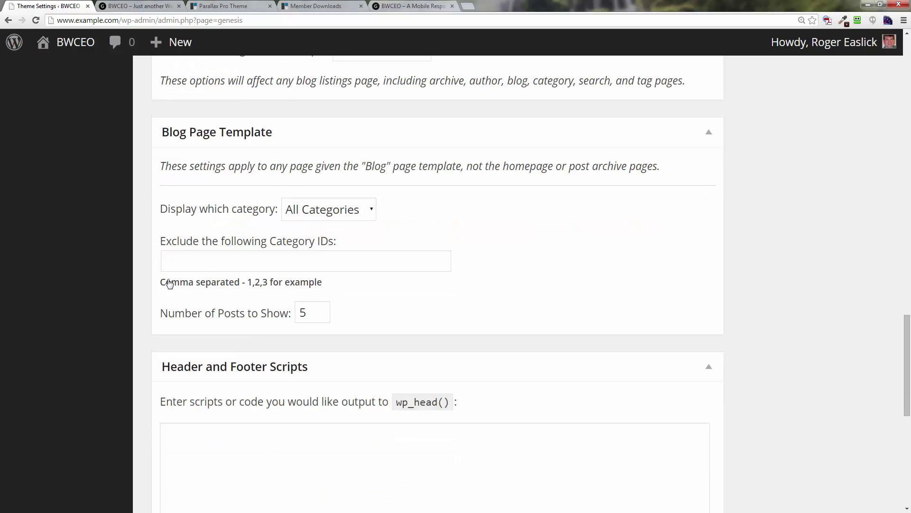
pyautogui.scroll(-2, 294, 344)
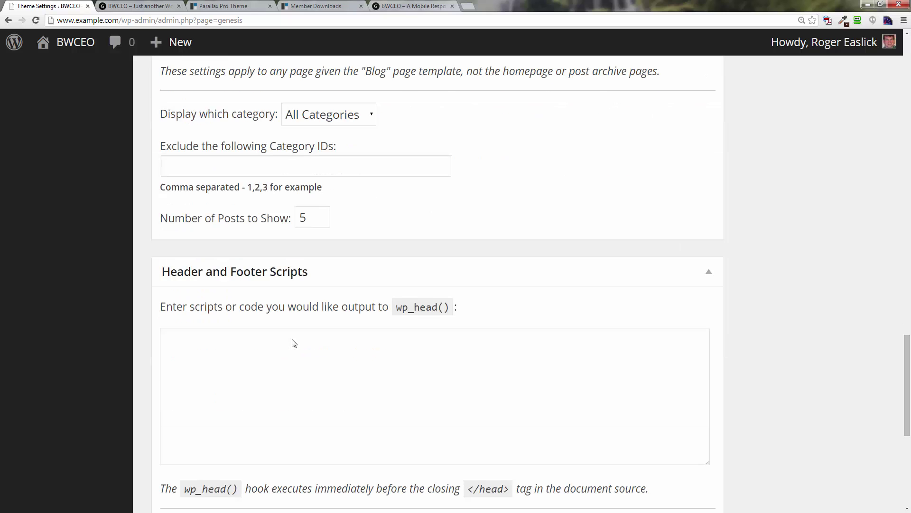
pyautogui.scroll(-7, 297, 361)
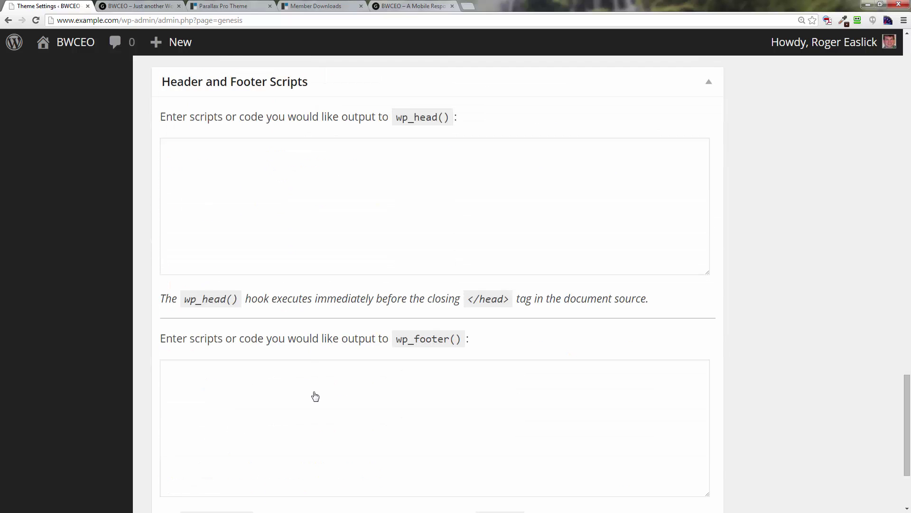
pyautogui.scroll(20, 314, 395)
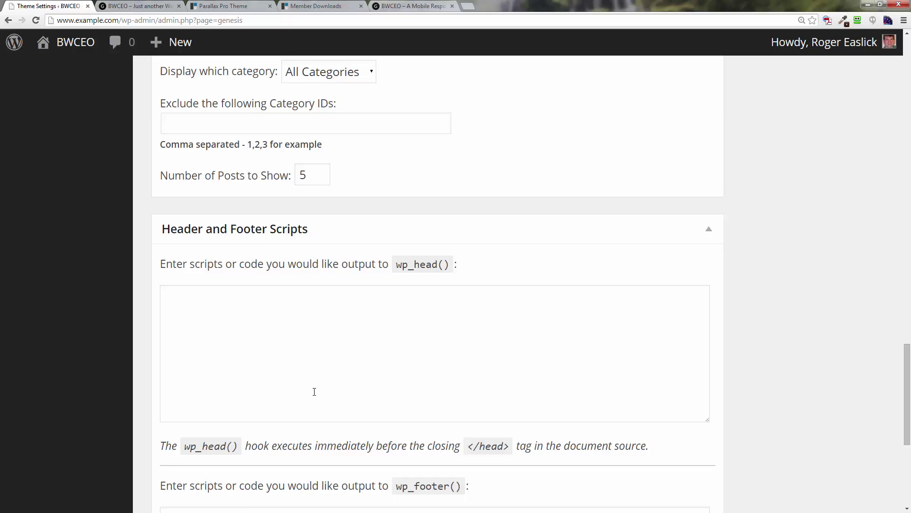
pyautogui.scroll(15, 315, 395)
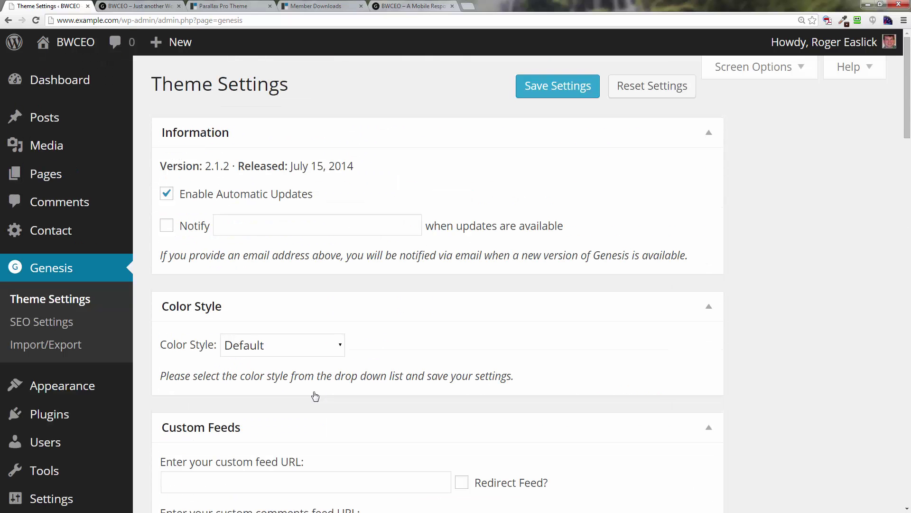